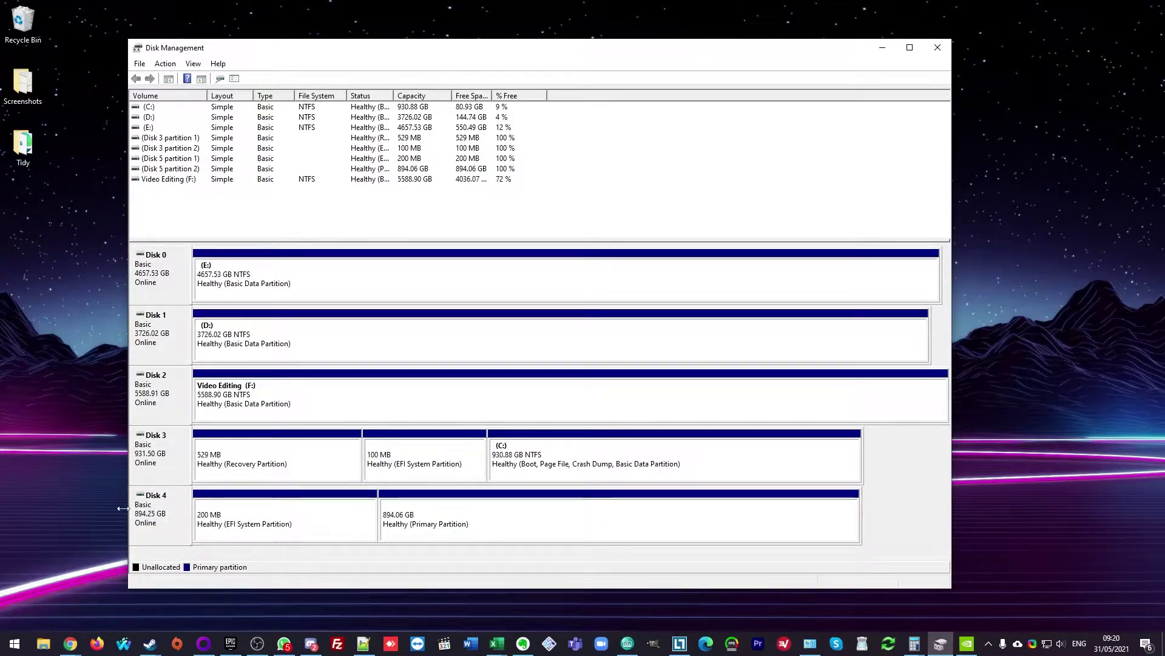
- Inspect Disk 4 and its 200 MB EFI partition, then close Disk Management
click(153, 514)
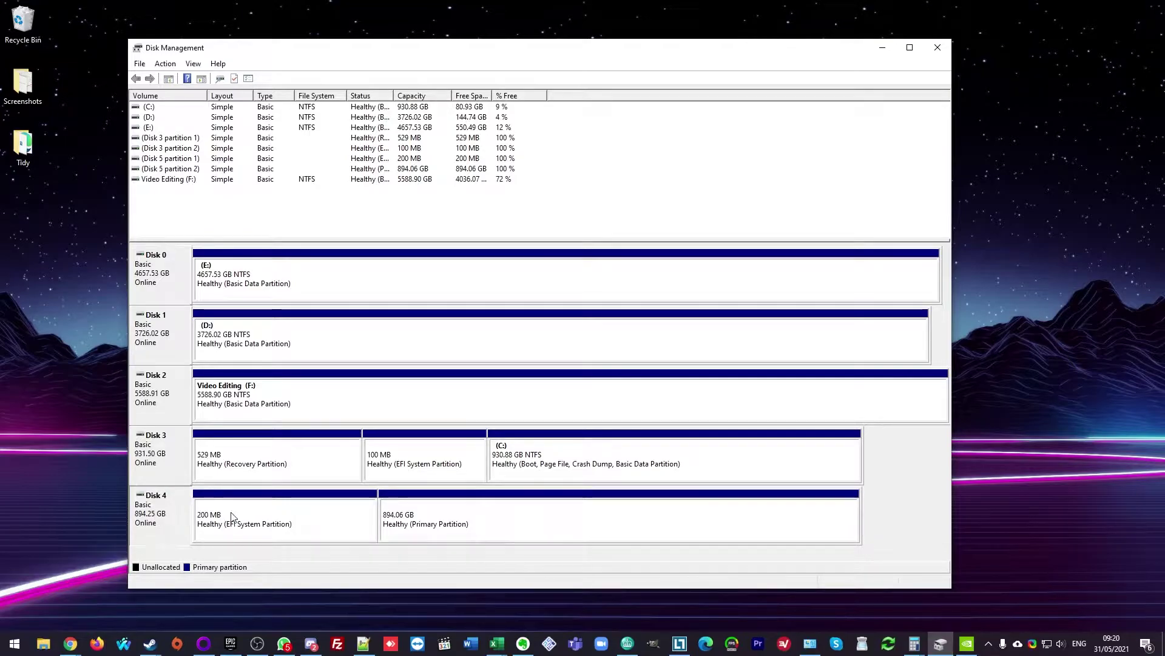
click(351, 538)
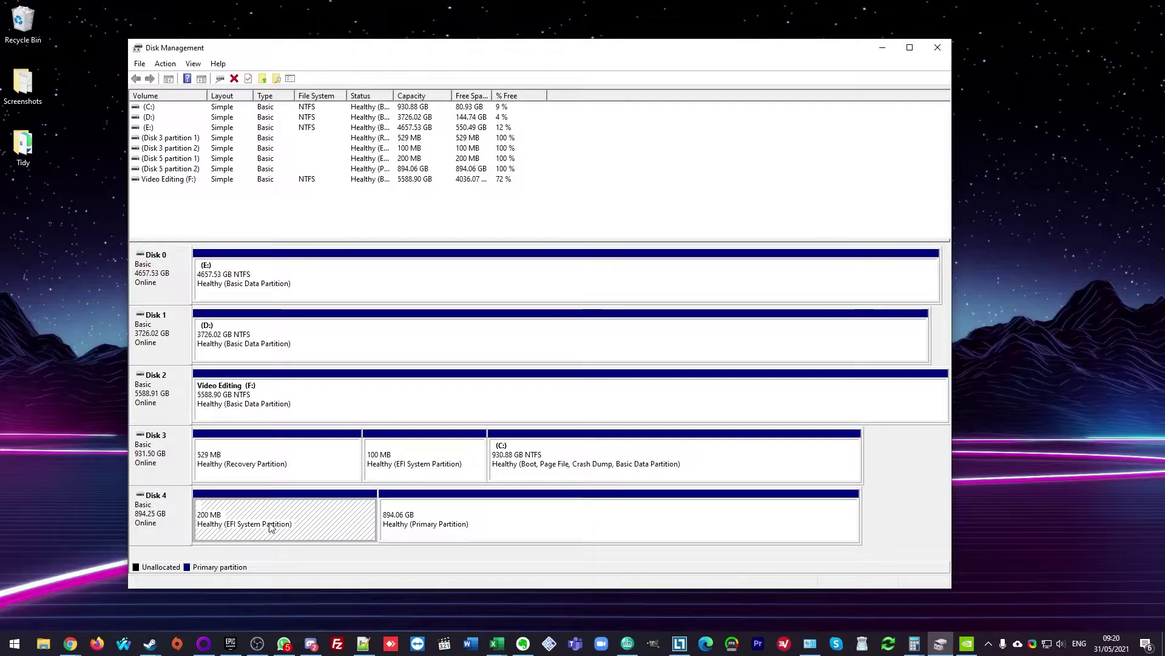
click(938, 47)
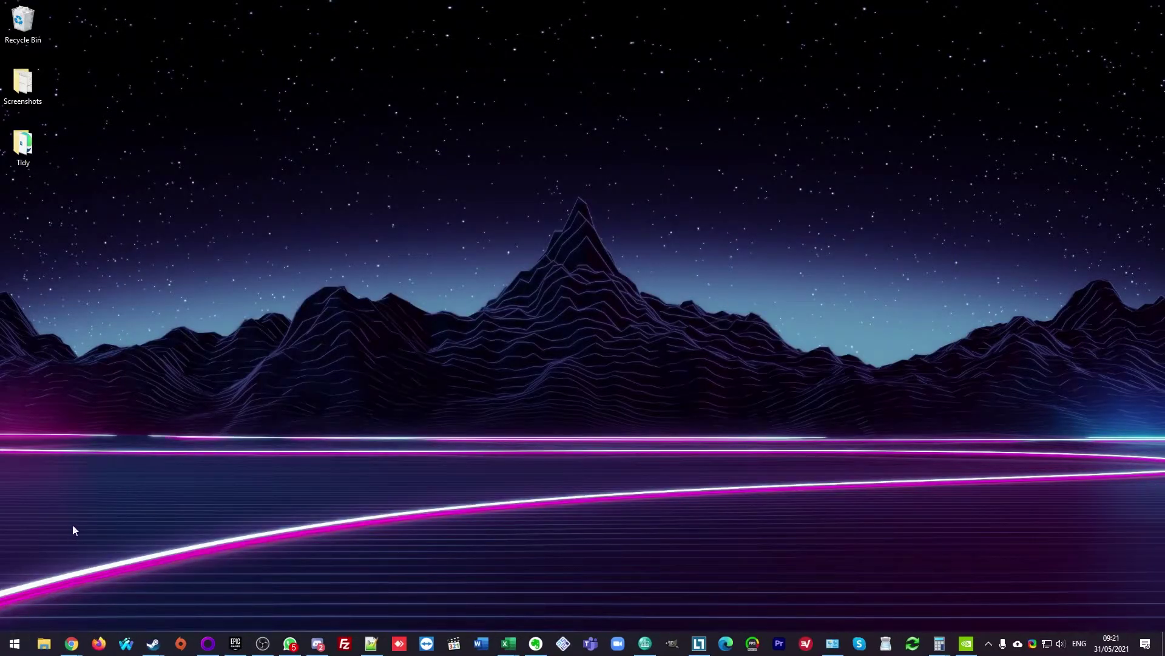
- Reopen Disk Management by searching Start for 'disk manage' and choosing 'Create and format hard disk partitions'
click(15, 643)
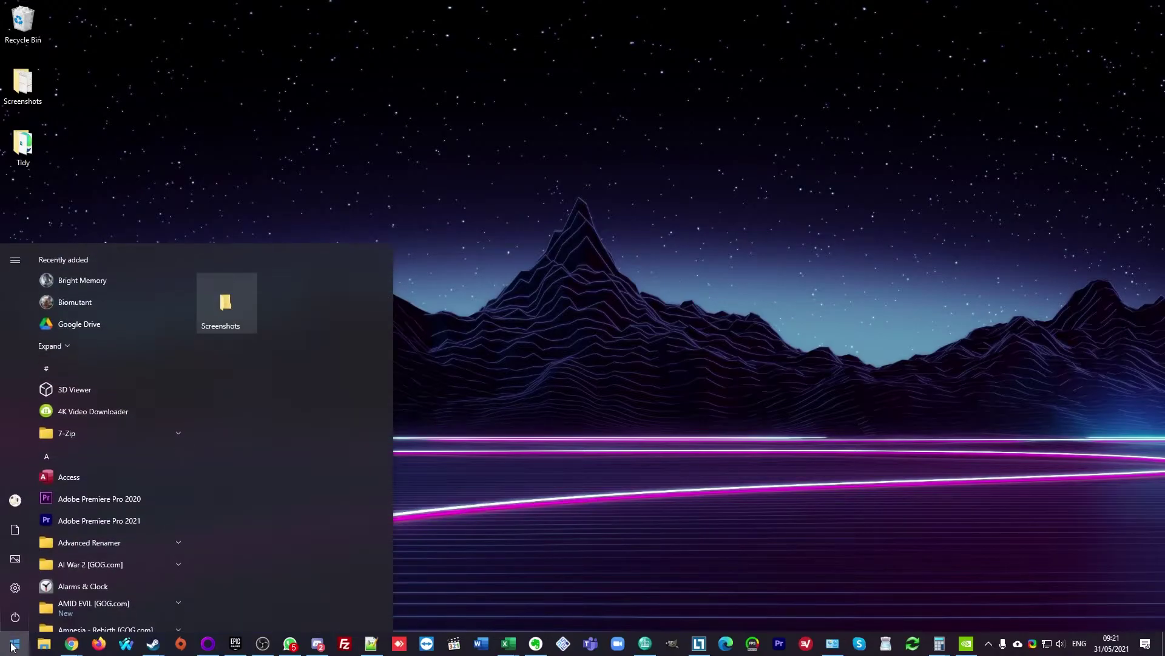
text(disk manage)
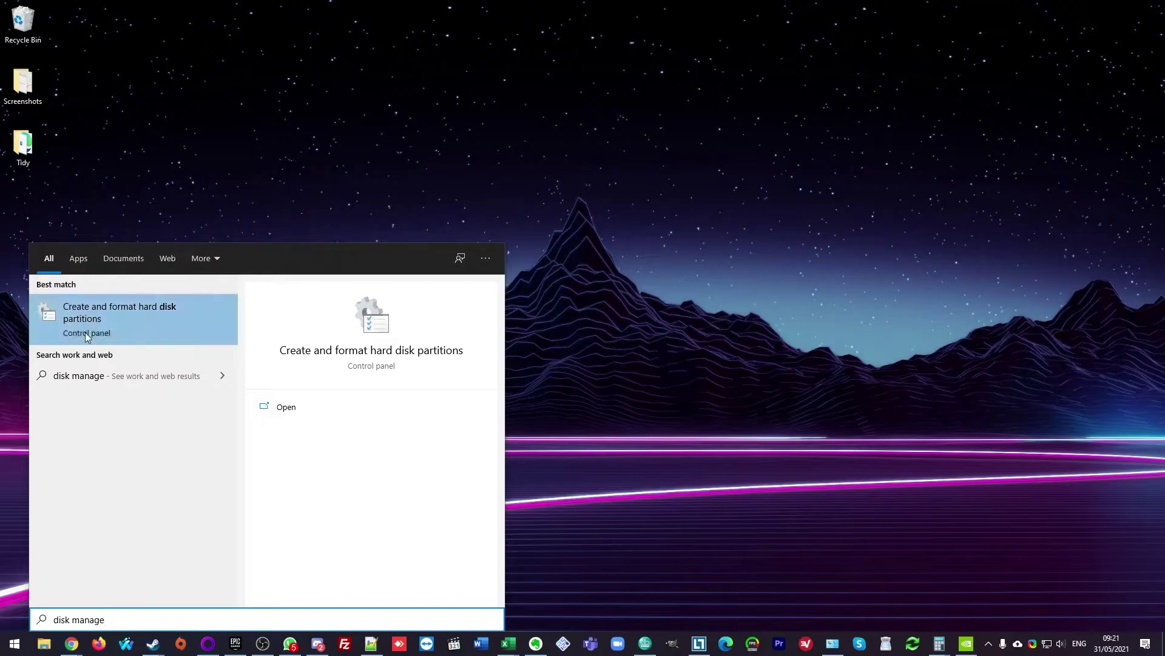
click(132, 323)
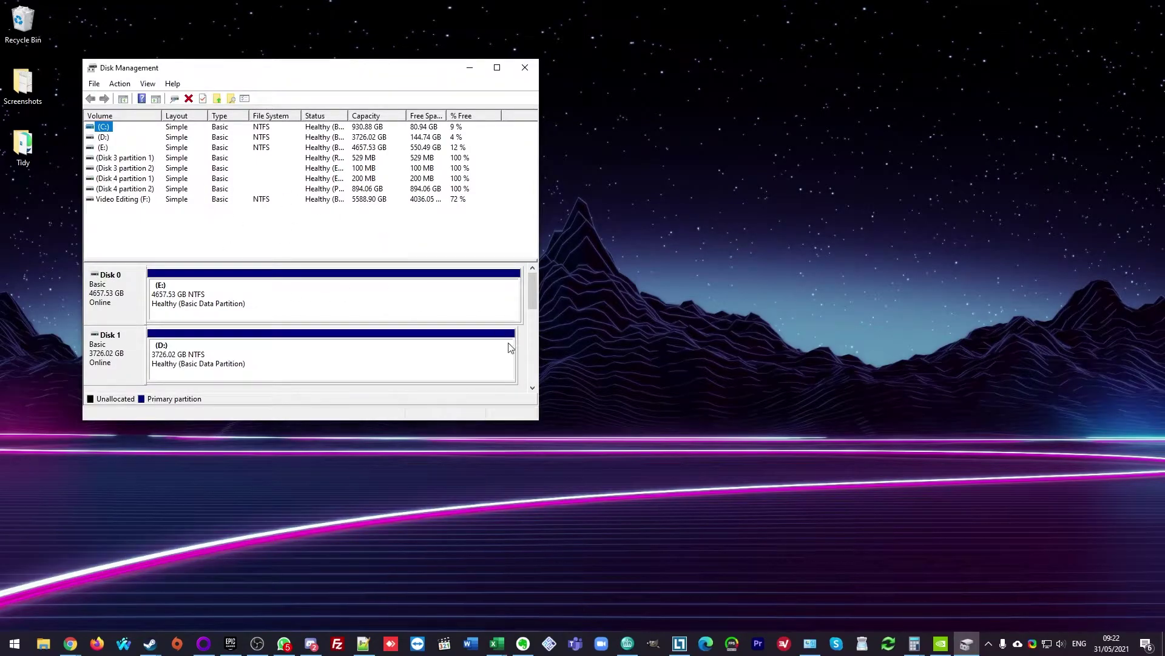
- Enlarge the Disk Management window and scroll down to Disk 4's 200 MB EFI and 894.06 GB partitions
drag(536, 421, 749, 572)
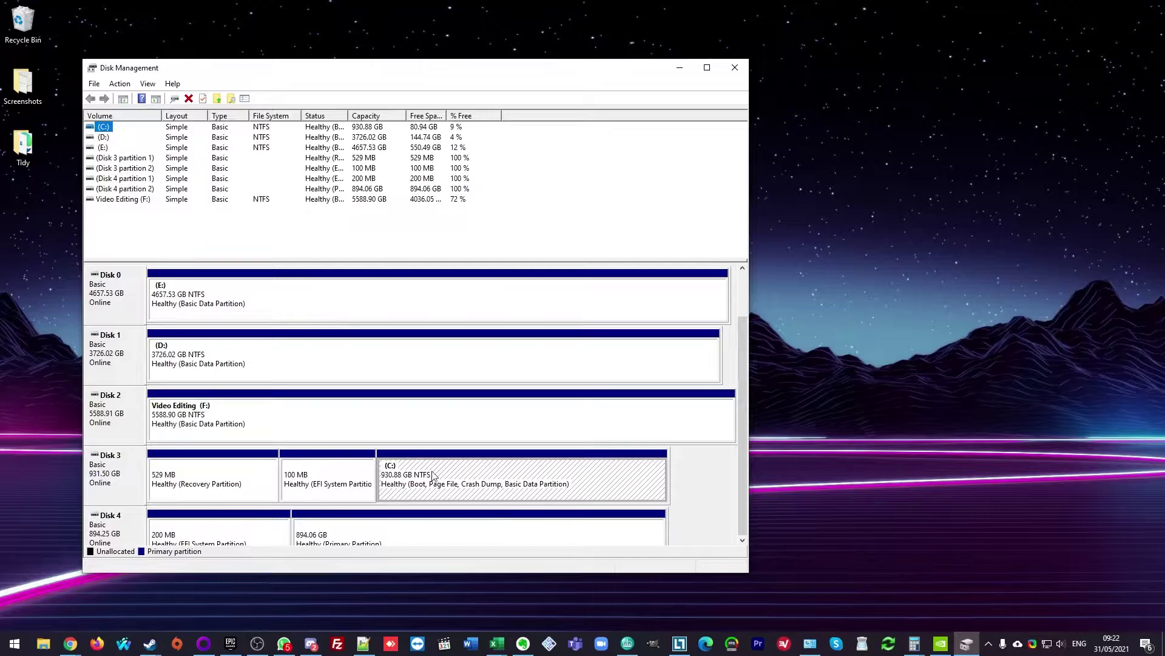
scroll(737, 480, down, 1)
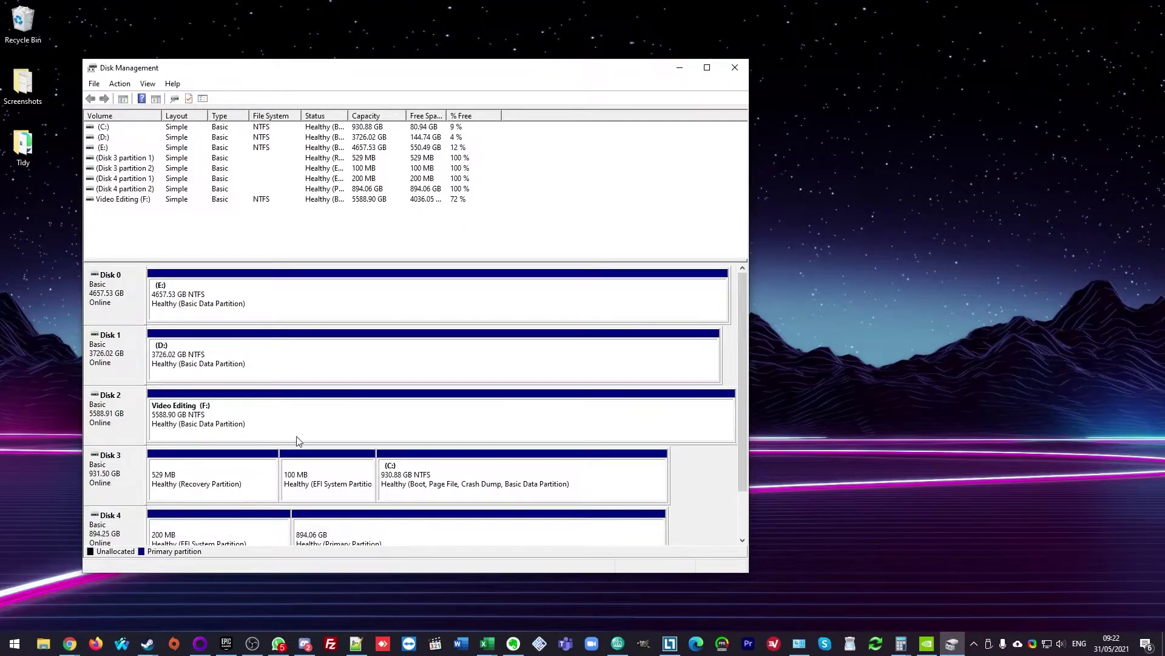
scroll(728, 514, down, 2)
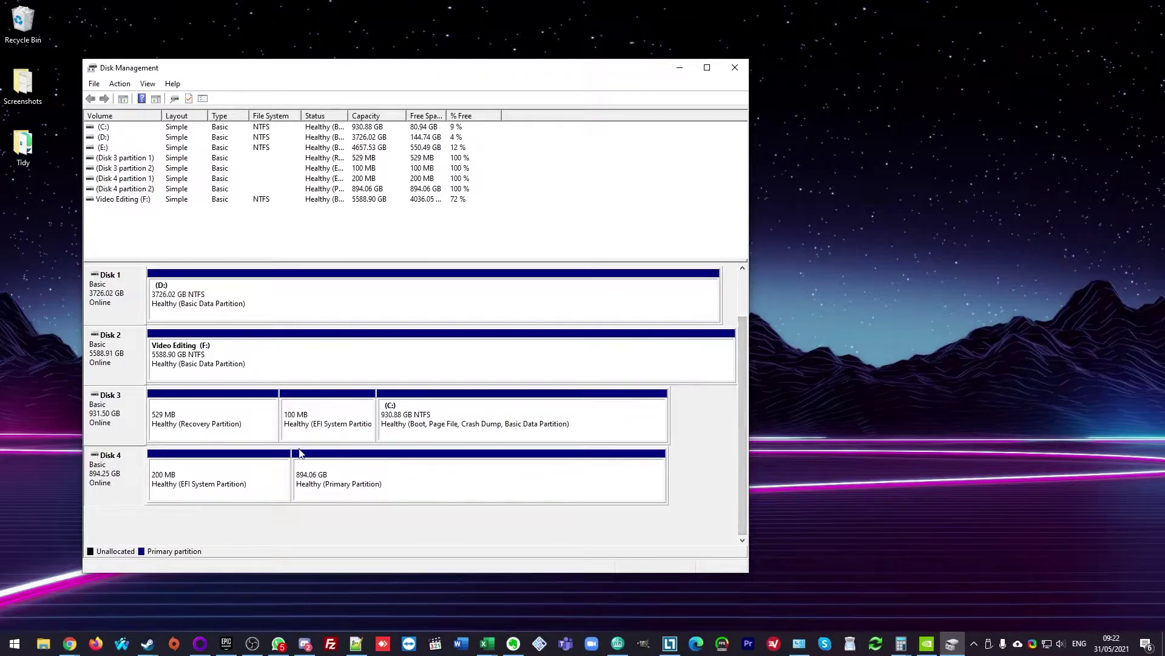
- Launch DiskPart and run 'list disk', showing Disks 0–4 with Disk 4 at 894 GB
click(13, 640)
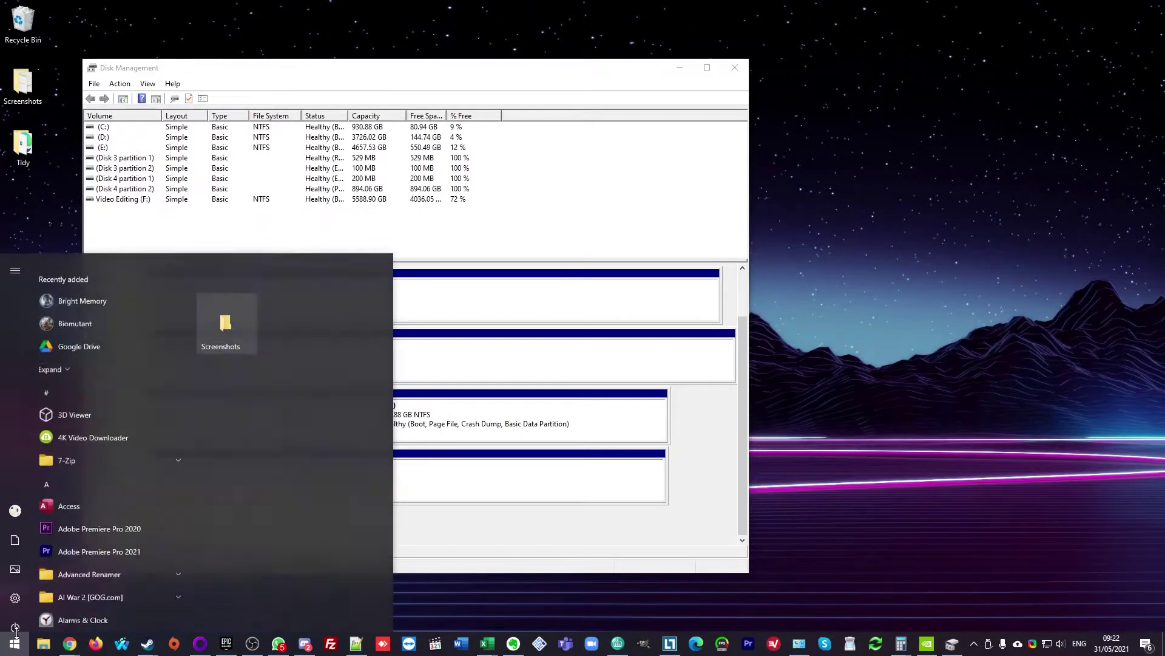
text(diskpart)
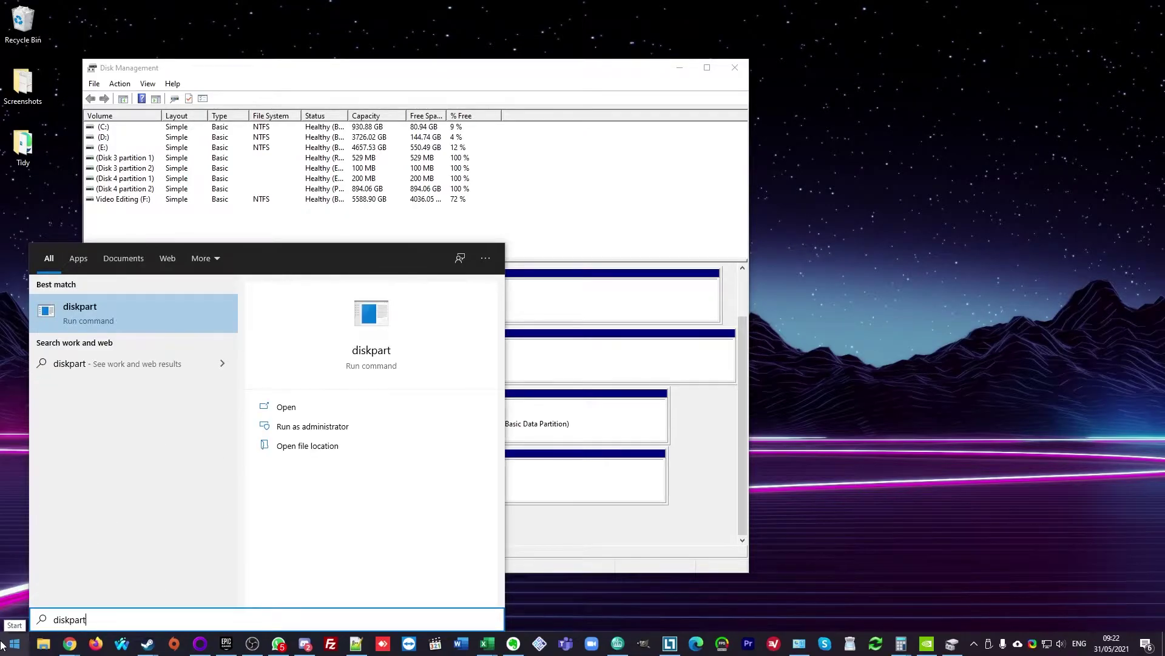
key(Return)
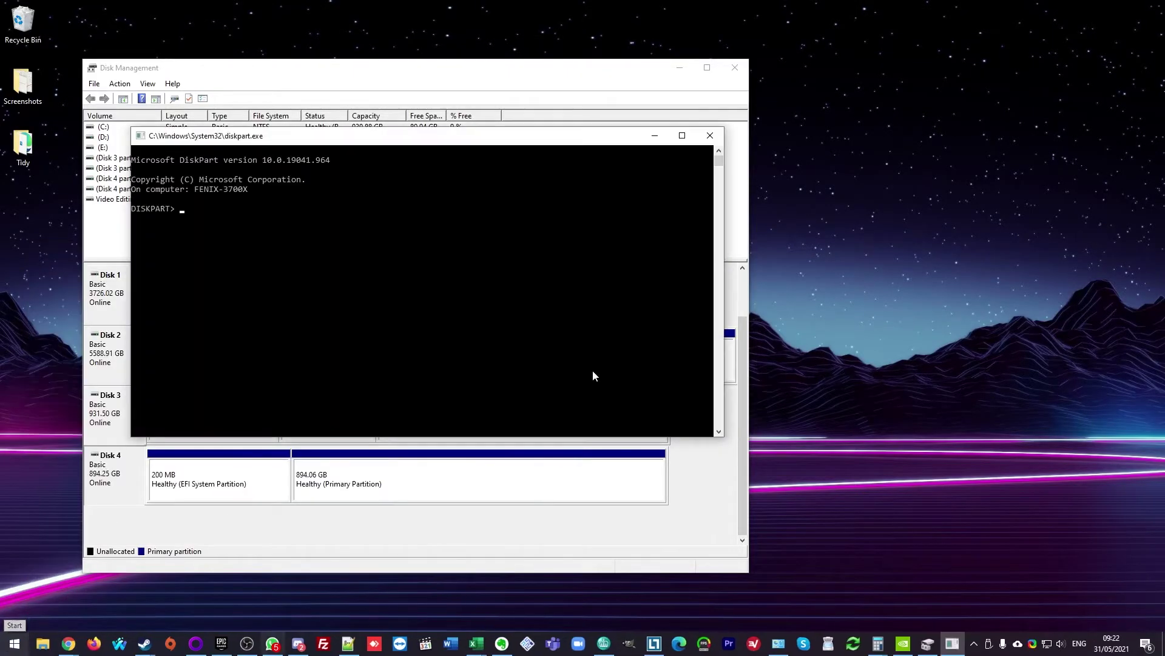
drag(363, 144, 742, 307)
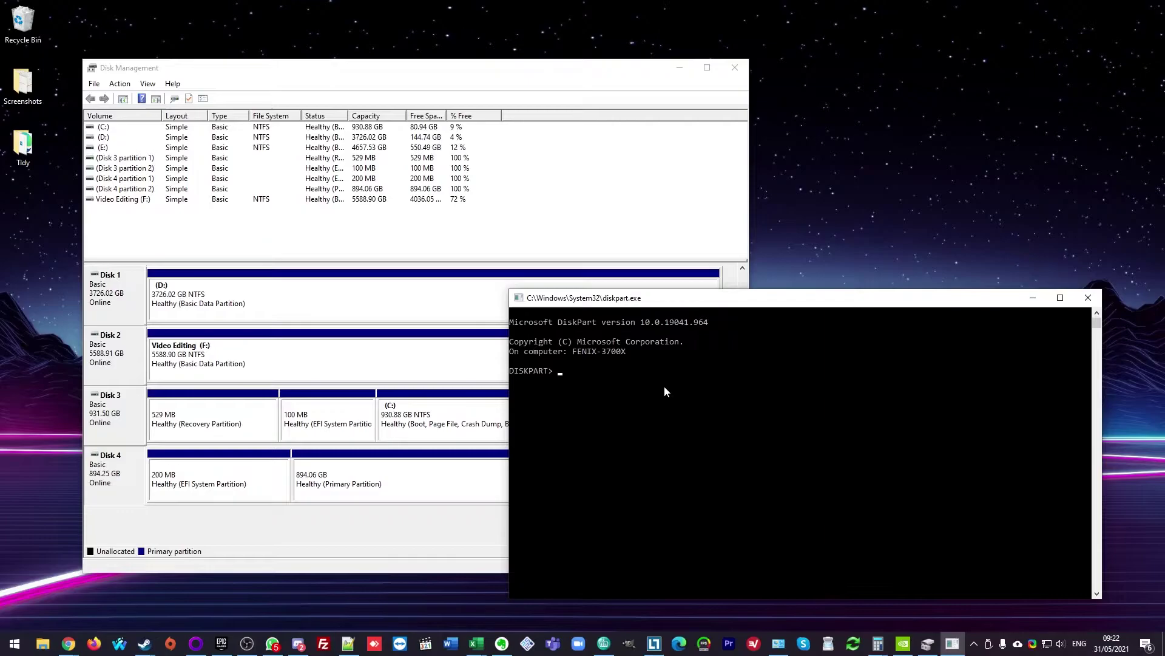
text(list disk)
key(Return)
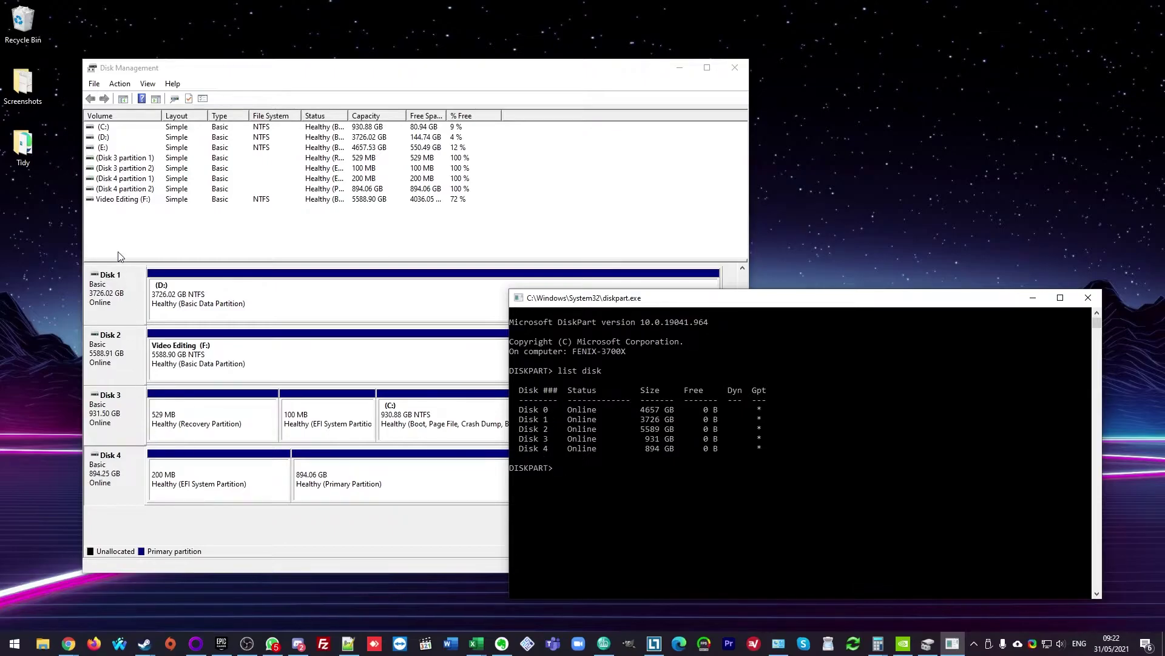
- Rearrange the Disk Management view, clear the partition selection and return to the DiskPart console
click(155, 299)
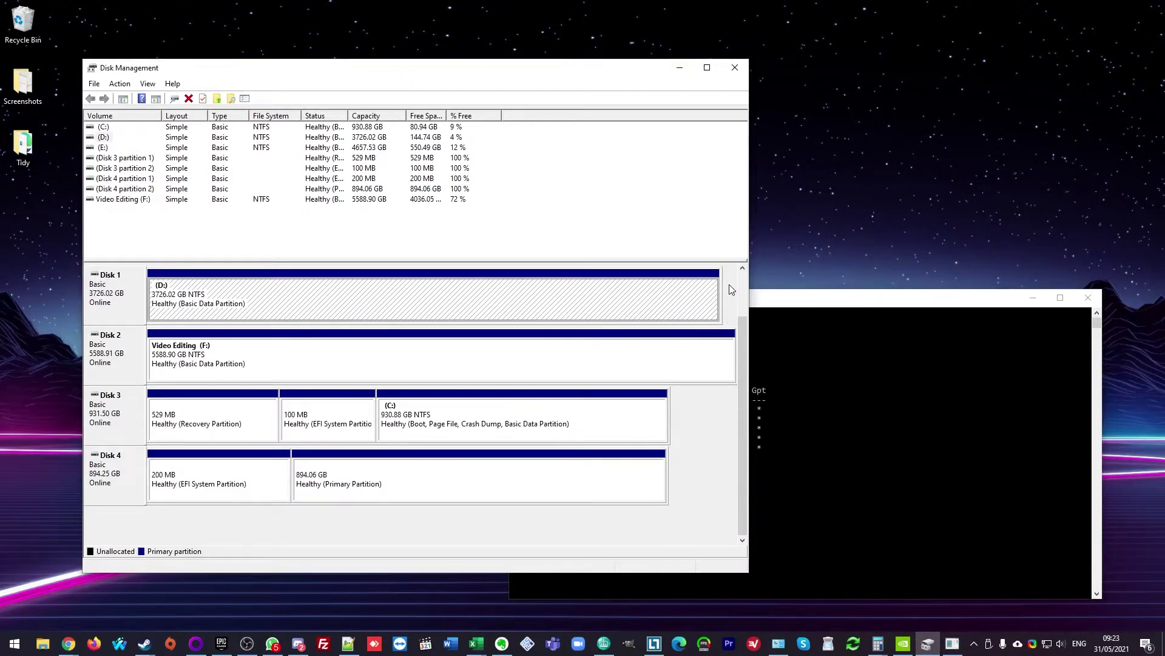
click(746, 286)
drag(747, 562, 744, 607)
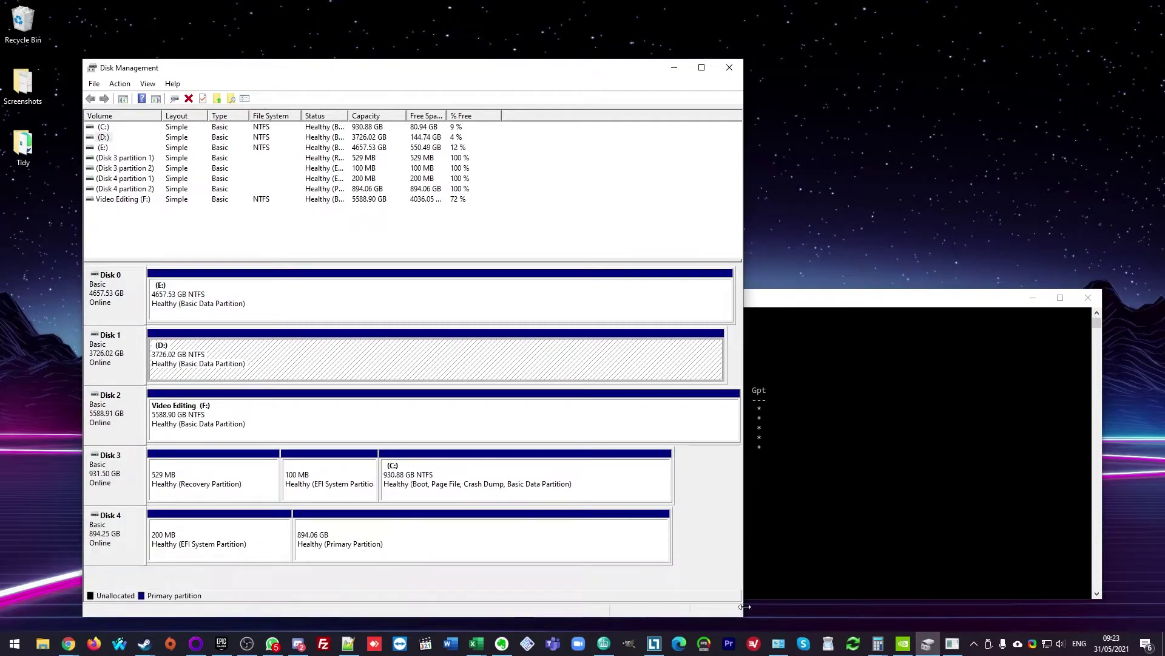
click(750, 452)
click(657, 519)
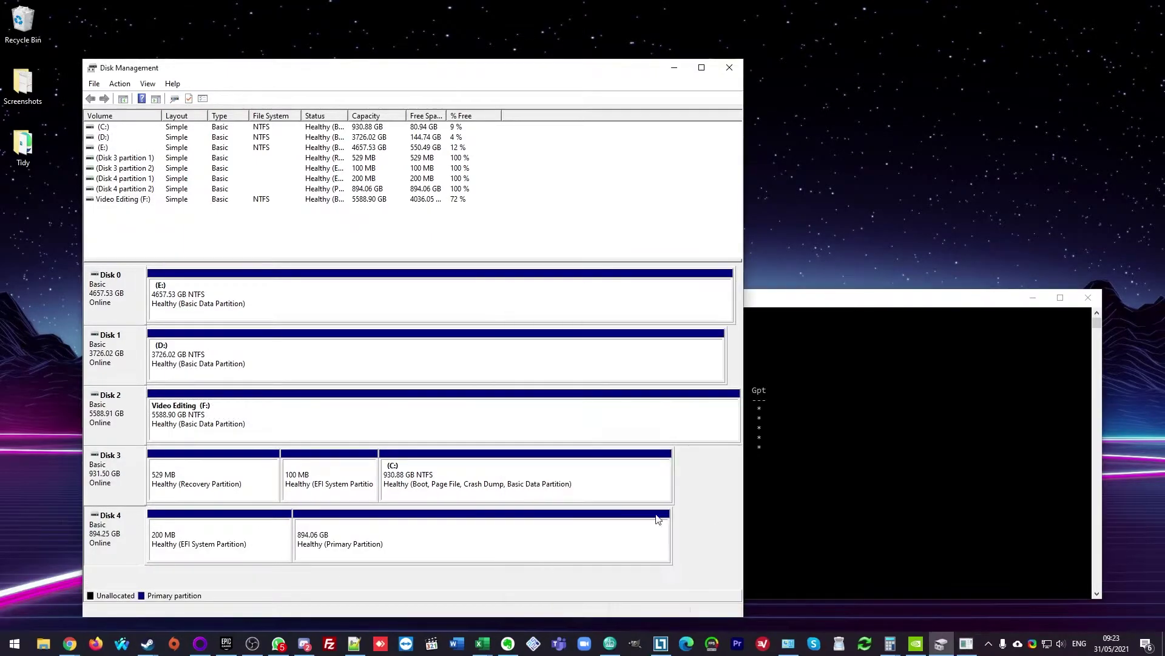
click(811, 523)
- Run 'select disk 4' and 'clean' to wipe Disk 4 to unallocated space
text(select disk 4)
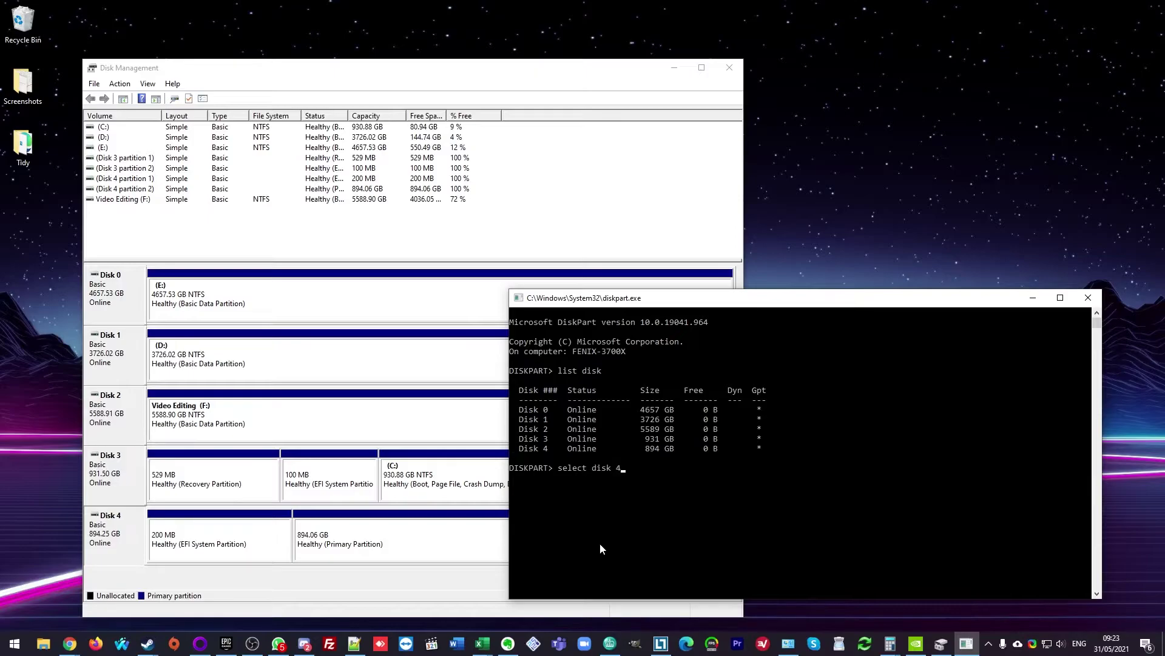
key(Return)
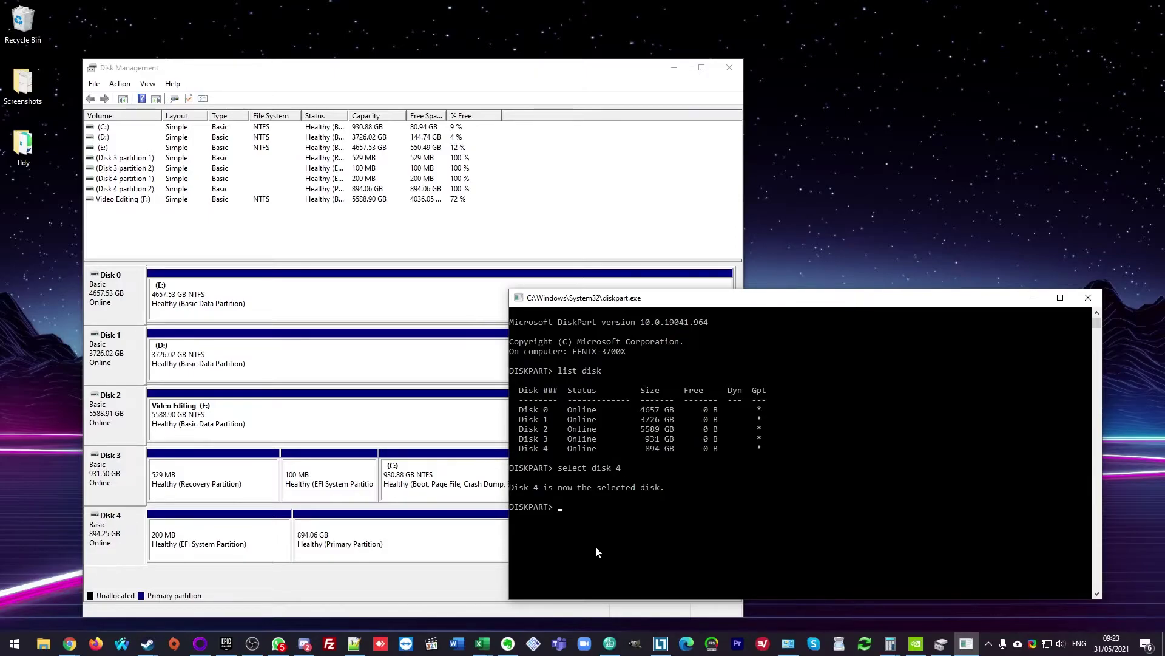
text(clean)
key(Return)
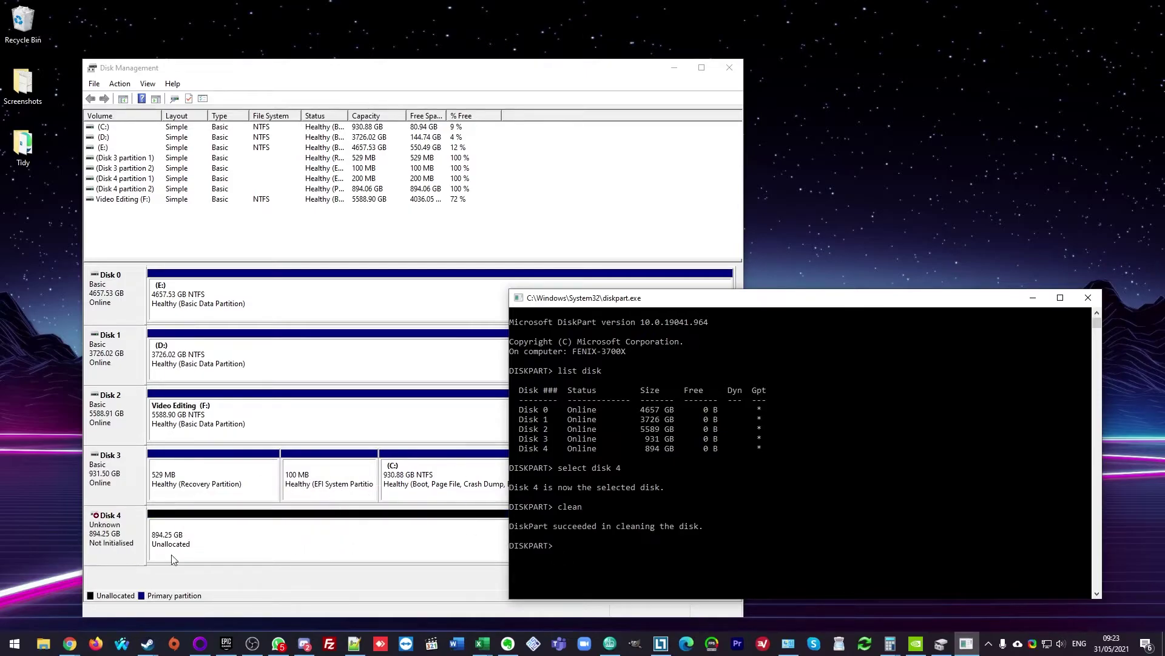
- Initialise Disk 4 as GPT (GUID Partition Table) and select its unallocated space
click(111, 518)
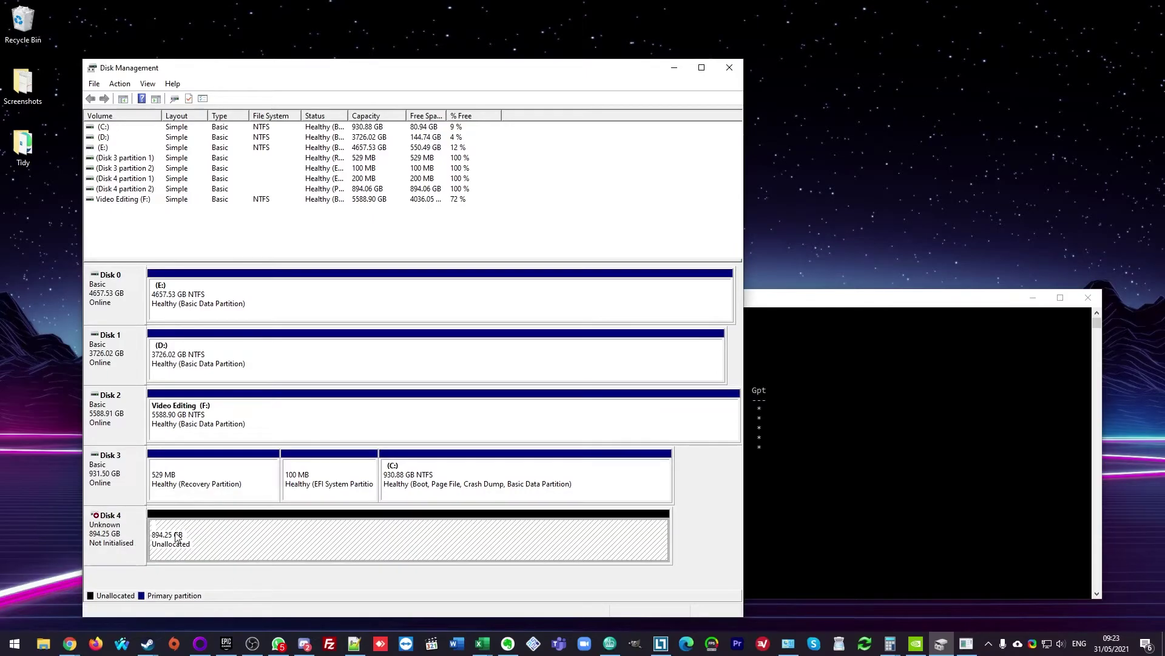
right_click(123, 532)
click(200, 541)
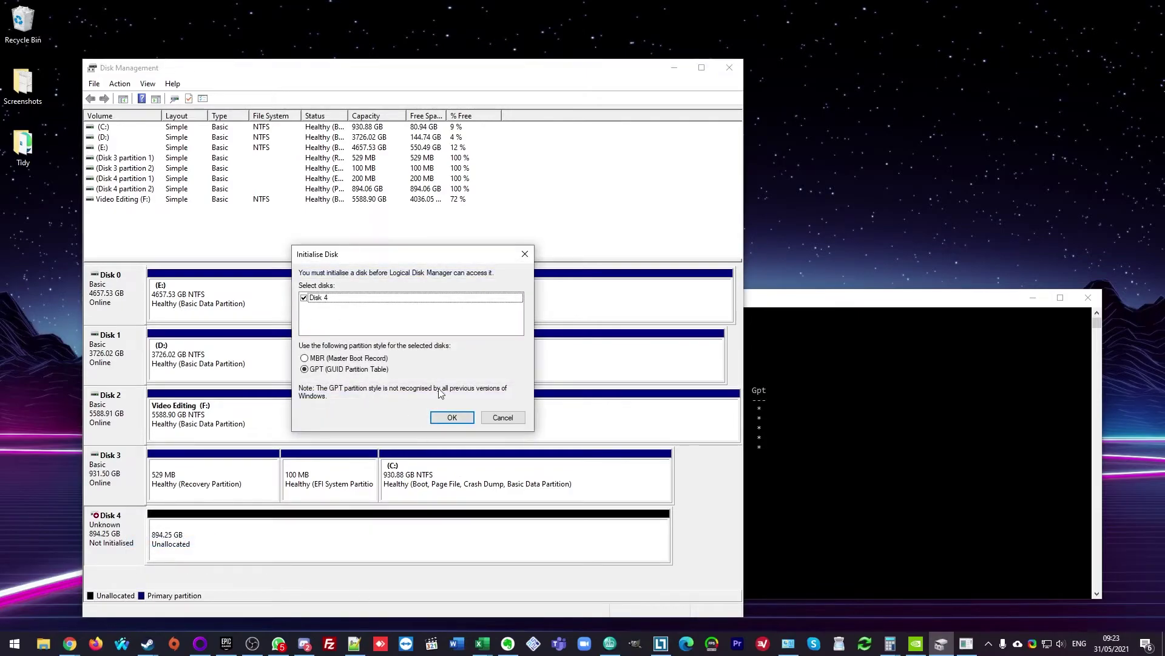
click(461, 422)
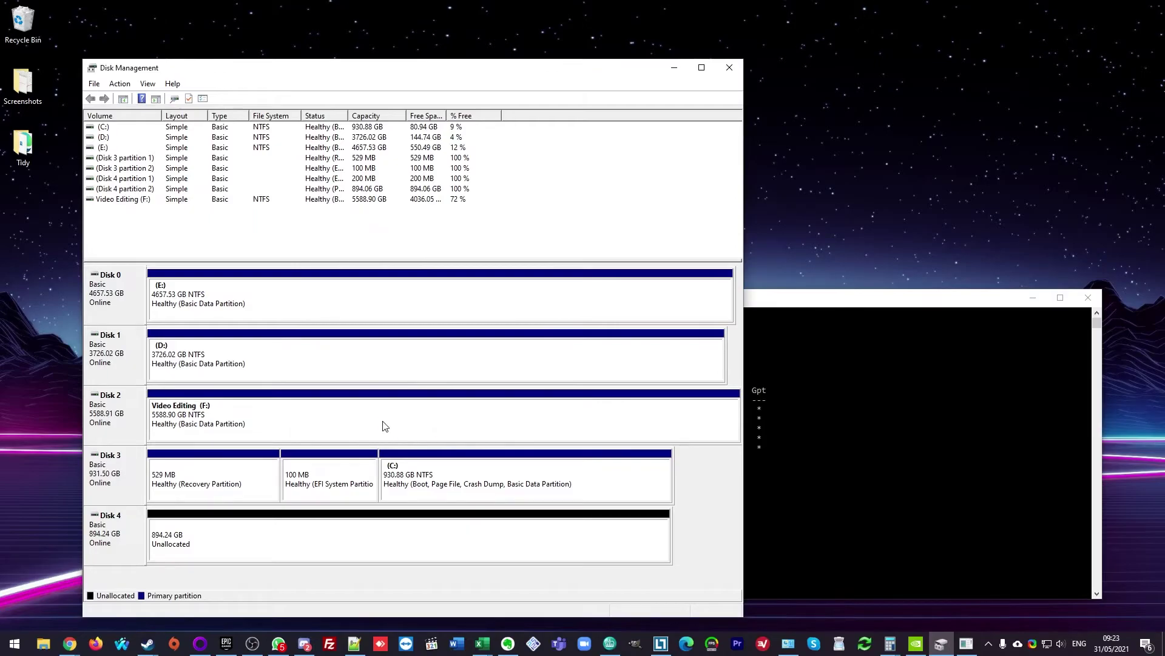
click(210, 531)
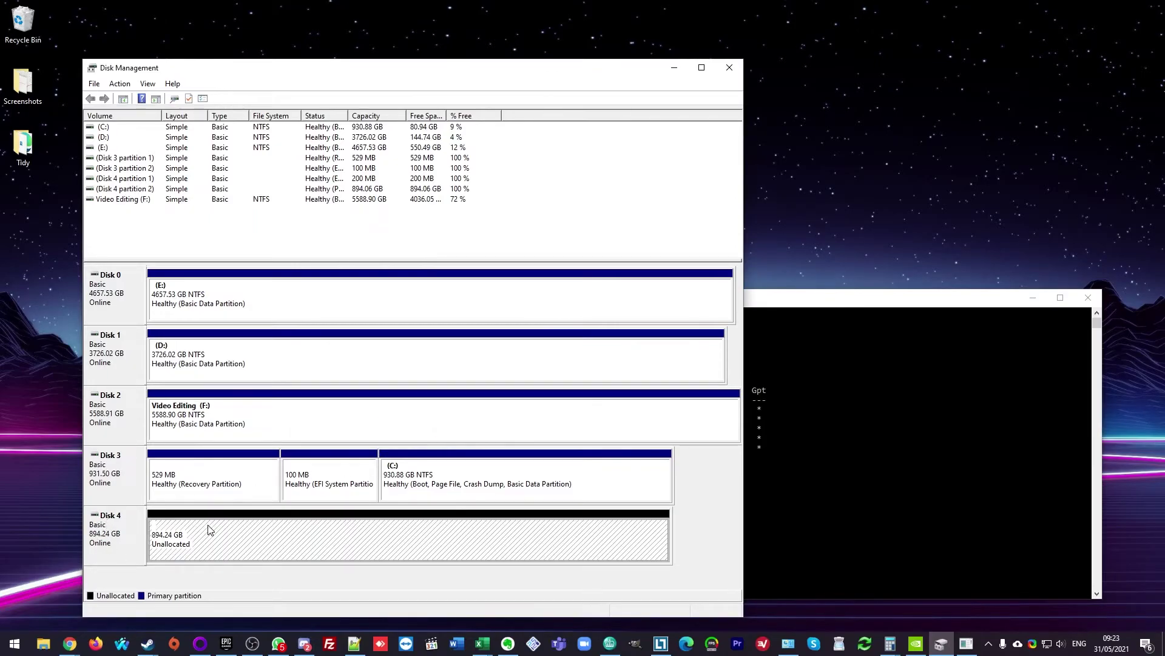
- Create a New Simple Volume on Disk 4 at full 915698 MB size with drive letter G
right_click(254, 518)
click(306, 526)
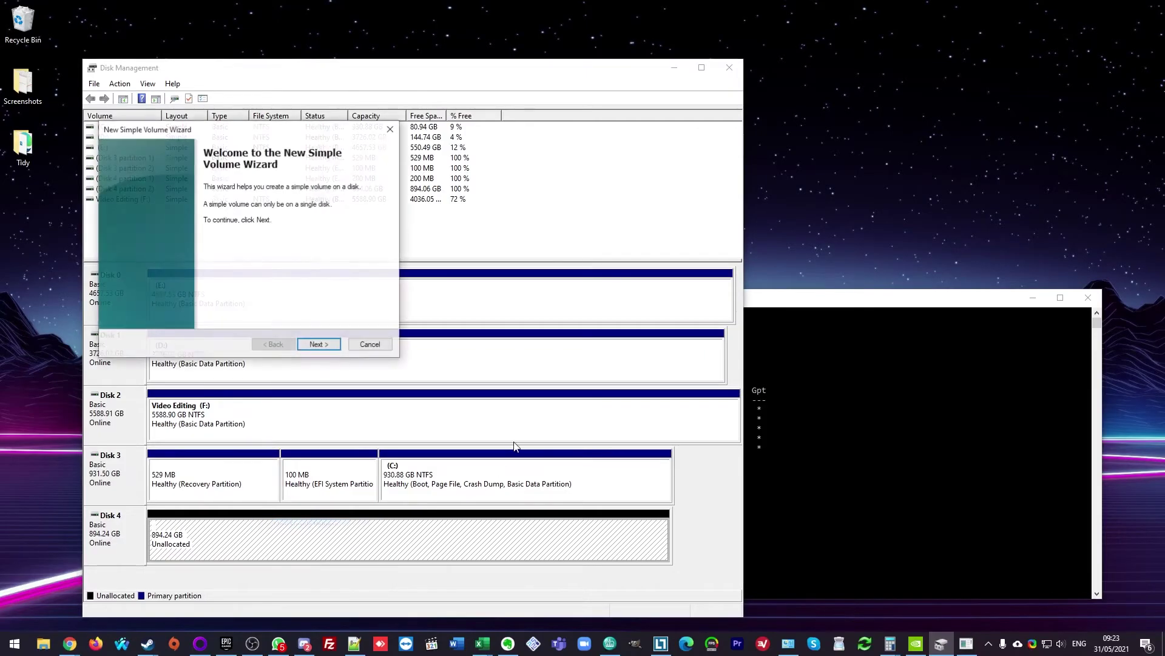
click(318, 344)
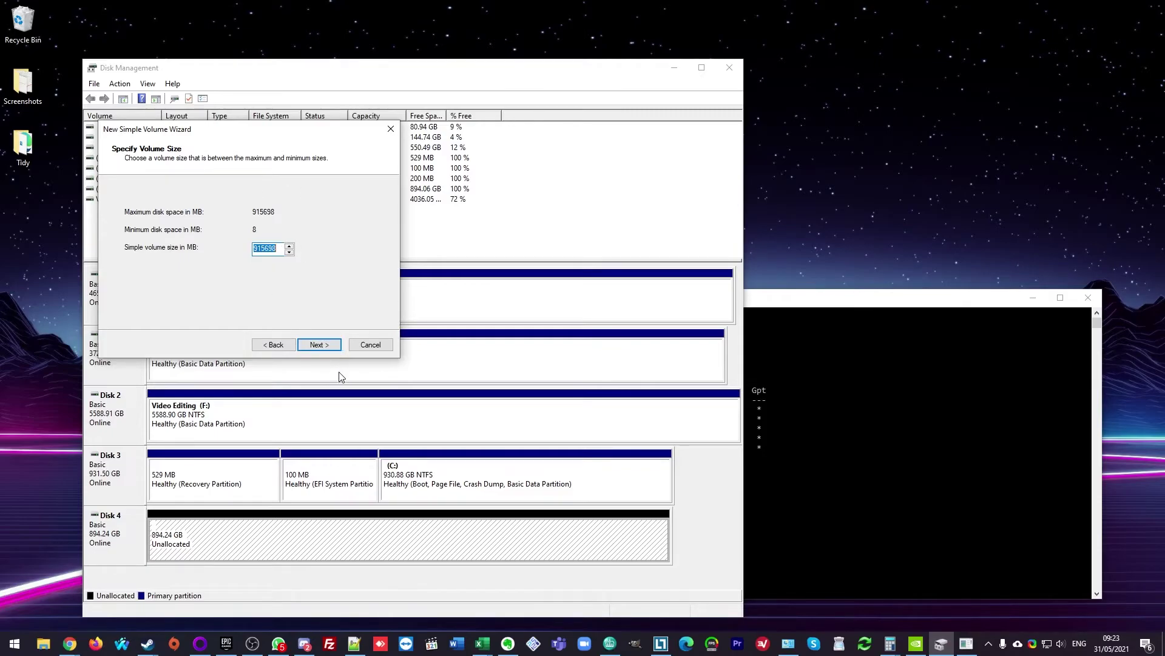
click(330, 339)
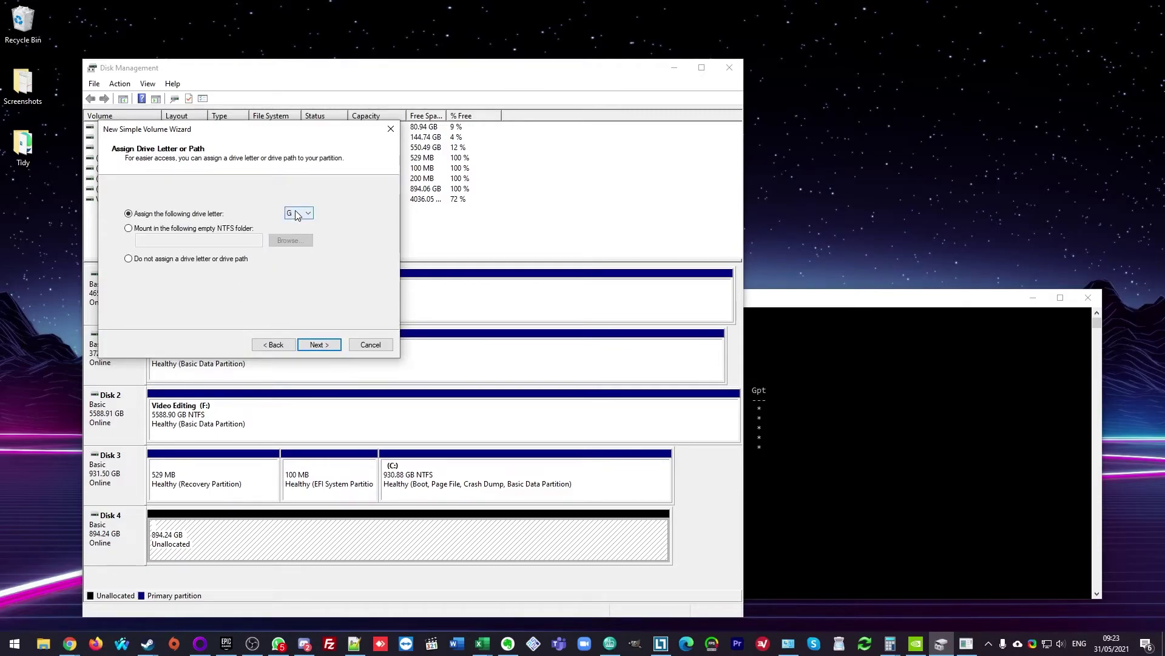
click(316, 343)
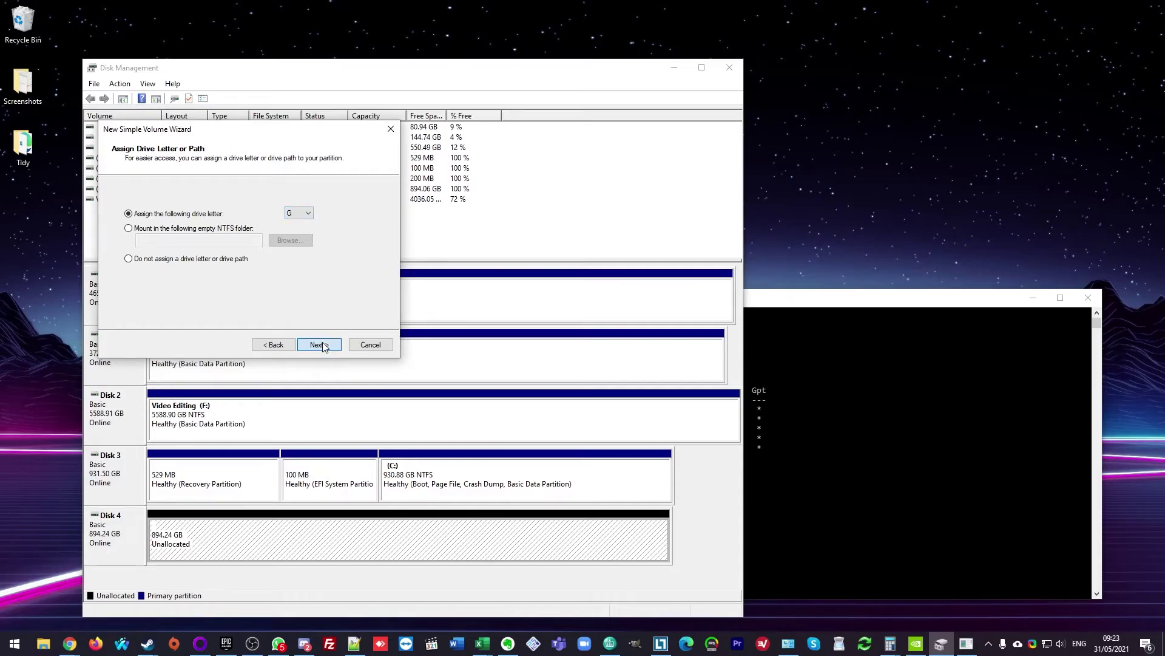
- Label the volume 'Videos' and accept the NTFS format settings
drag(284, 274, 231, 275)
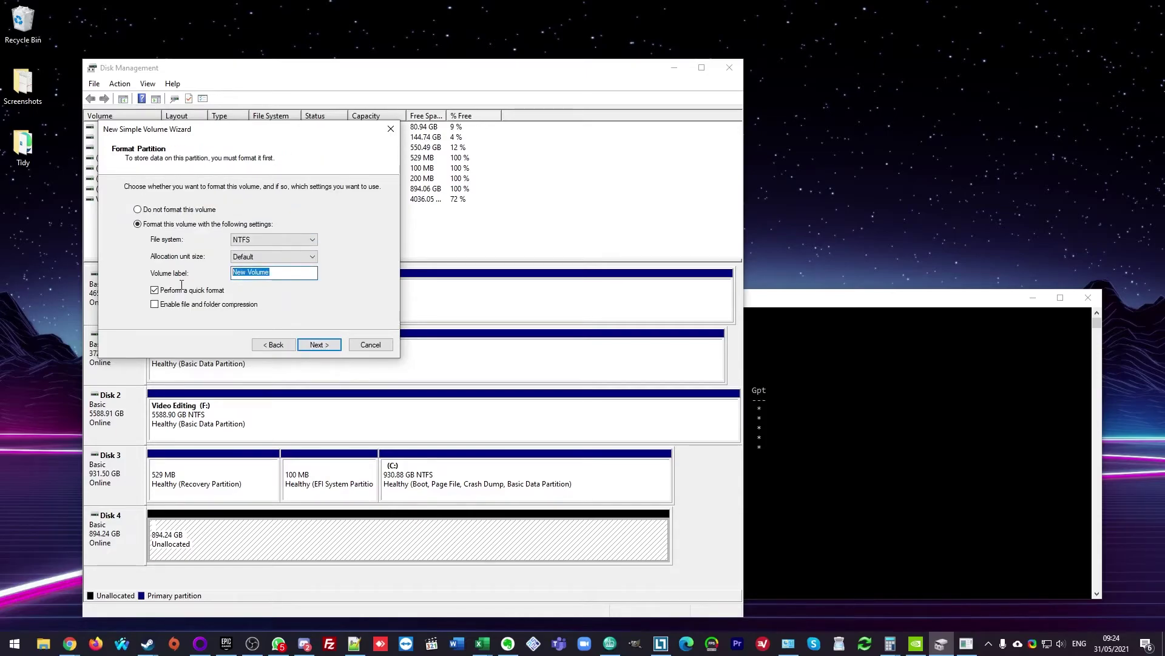
text(Videos)
click(318, 345)
click(318, 344)
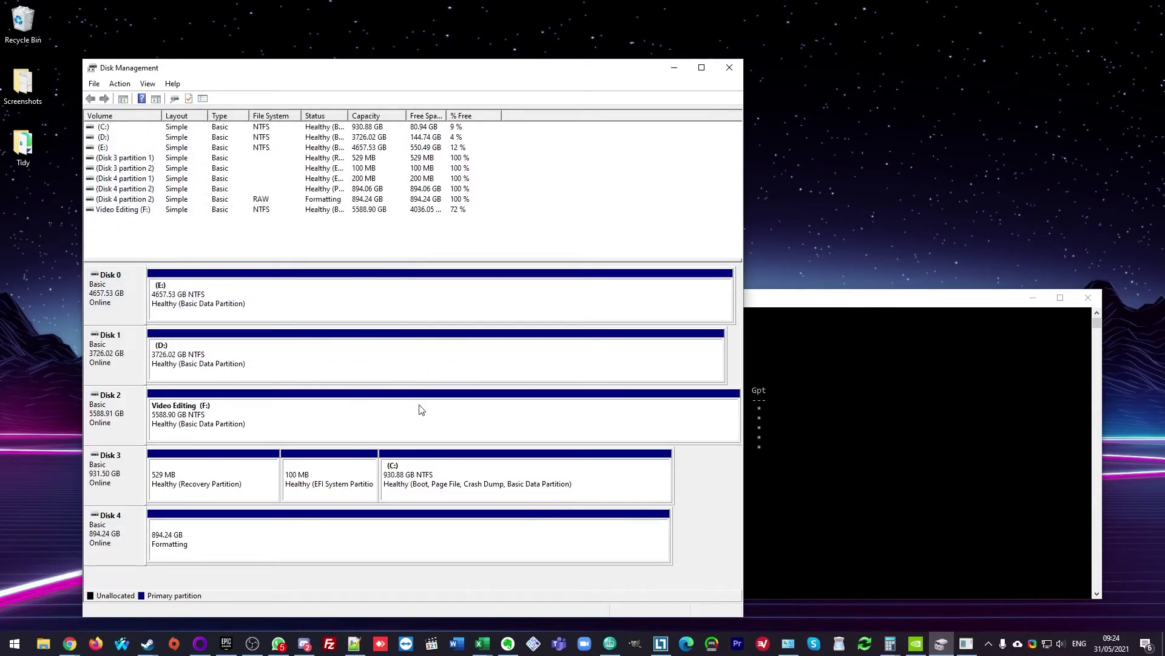
click(183, 543)
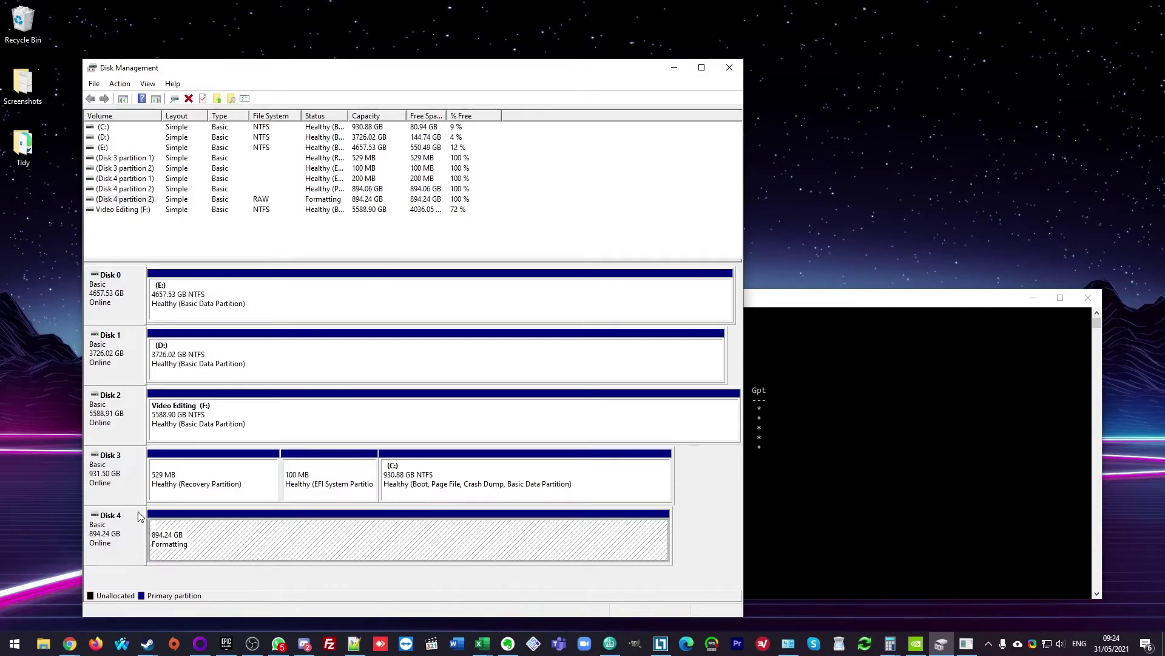
click(712, 556)
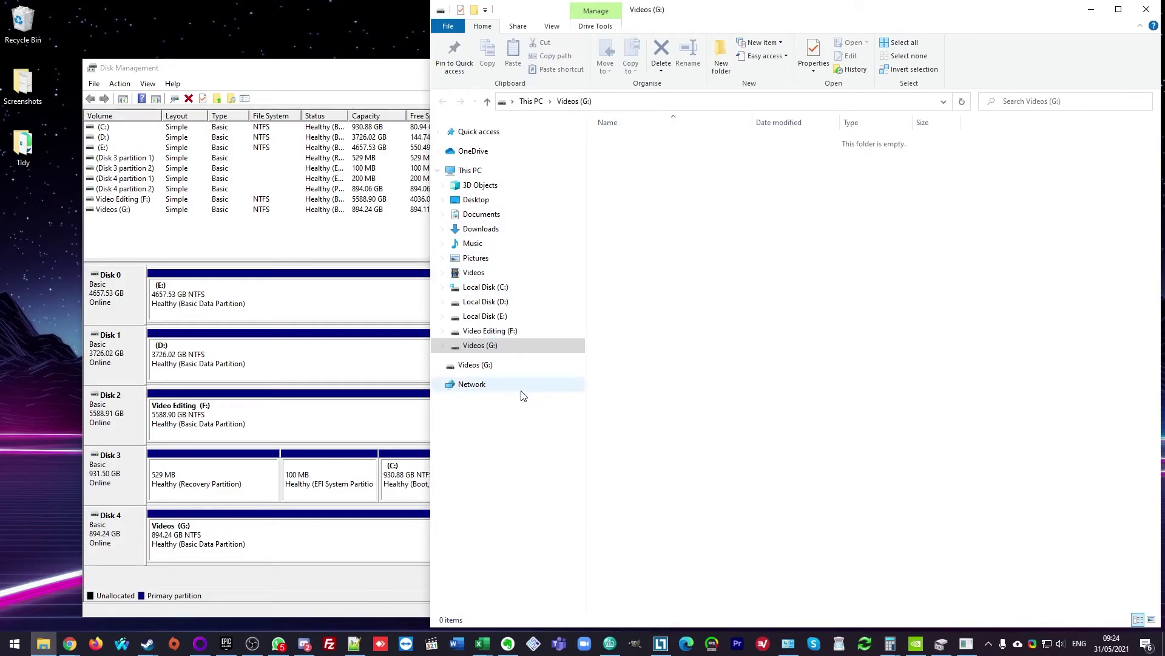
- Open the Properties of Videos (G:) in File Explorer, showing NTFS with 894 GB capacity
click(477, 351)
right_click(476, 357)
click(507, 346)
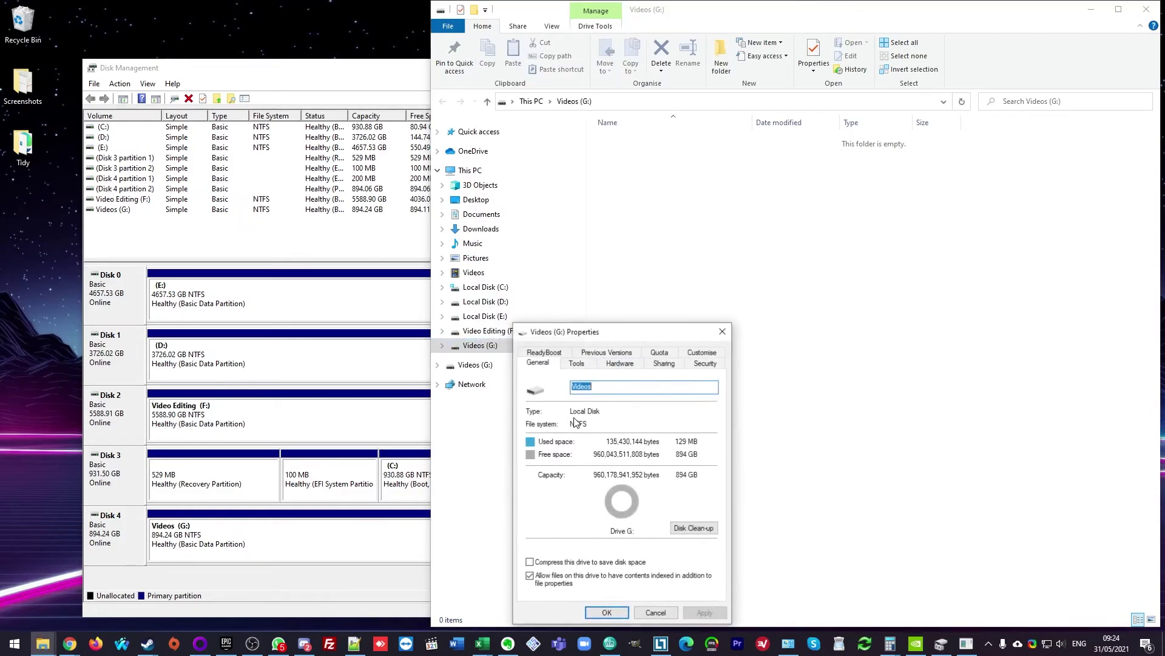